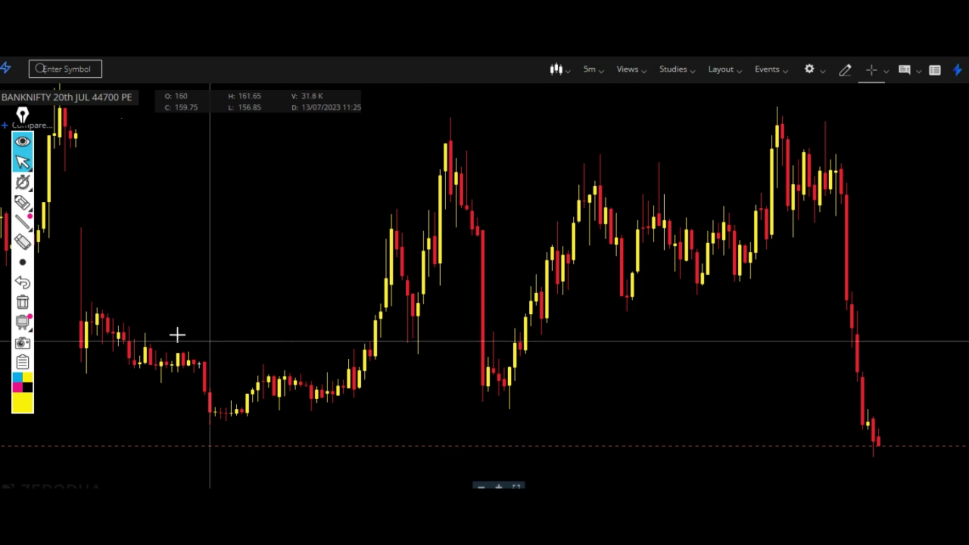
Step: Highlight the long red candle with a yellow freehand stroke, then switch the drawing colour to cyan
click(22, 202)
drag(481, 352, 480, 264)
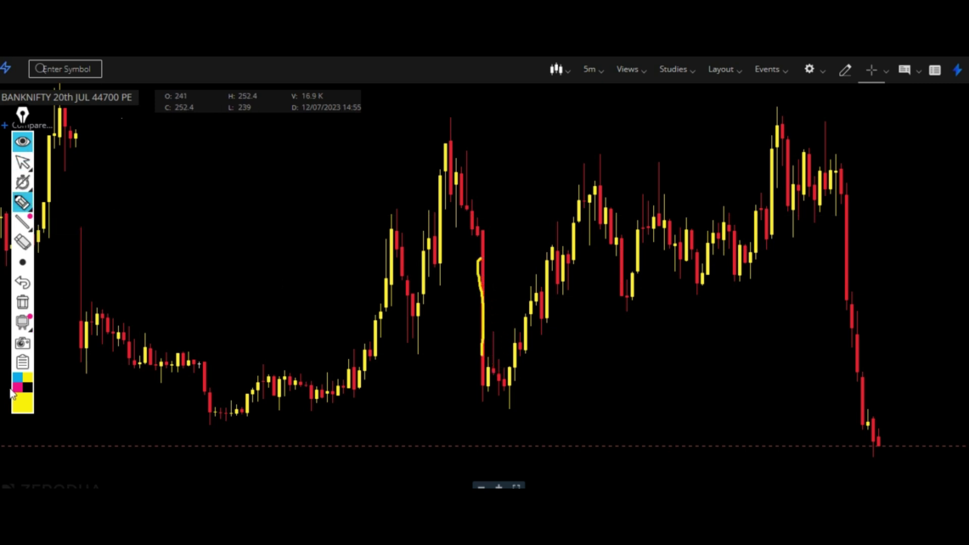
click(18, 379)
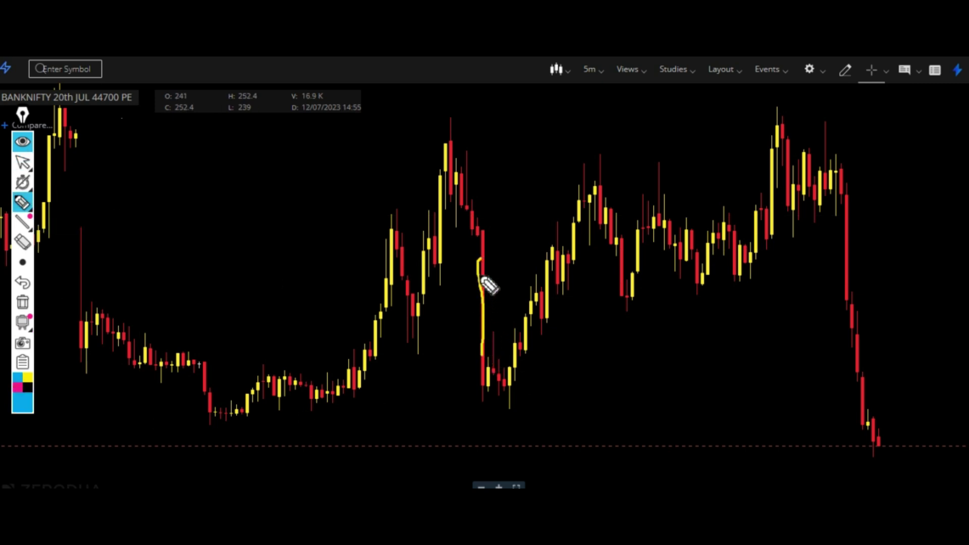
Step: Circle the red candle in cyan, underline it, then wipe all drawings from the chart
drag(492, 227, 478, 228)
mouse_move(466, 270)
mouse_down()
mouse_move(480, 437)
mouse_move(504, 325)
mouse_move(488, 226)
mouse_up()
mouse_move(470, 402)
mouse_down()
mouse_move(566, 416)
mouse_move(613, 468)
mouse_move(799, 483)
mouse_up()
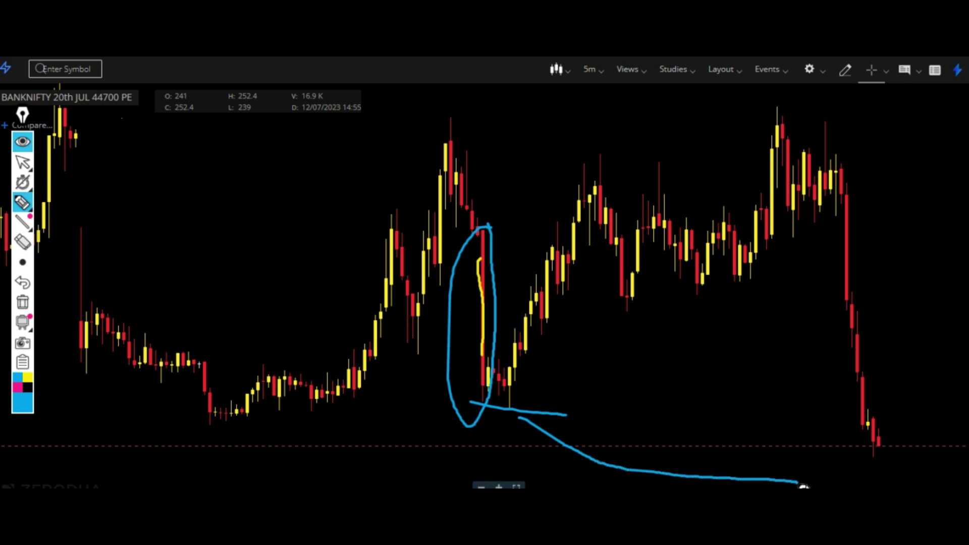
click(23, 302)
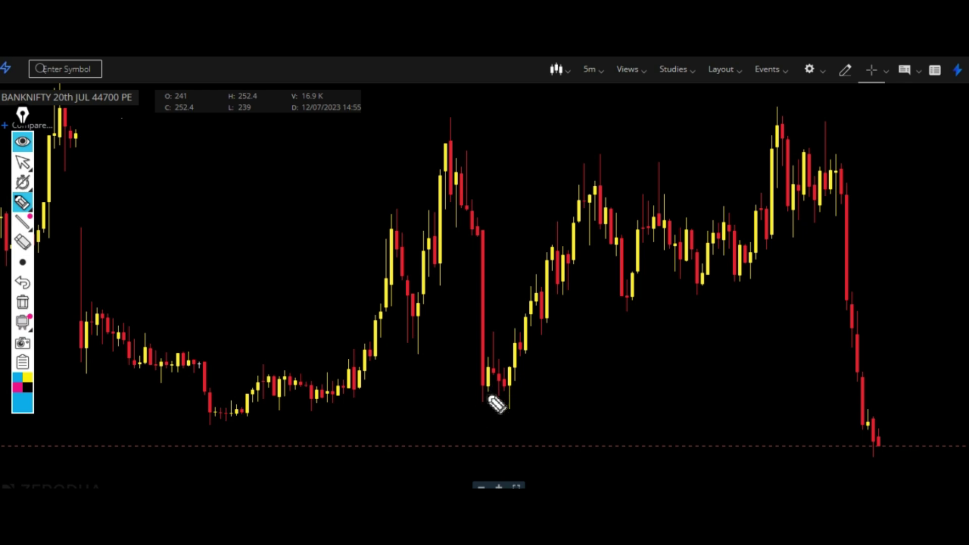
mouse_move(492, 375)
mouse_down()
mouse_move(482, 394)
mouse_move(504, 363)
mouse_move(499, 376)
mouse_move(514, 392)
mouse_move(507, 396)
mouse_up()
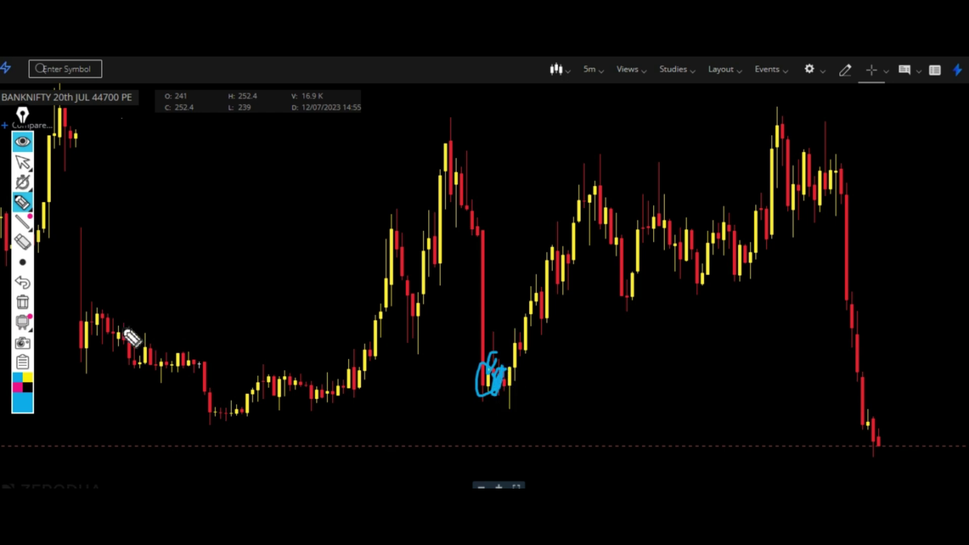
click(28, 302)
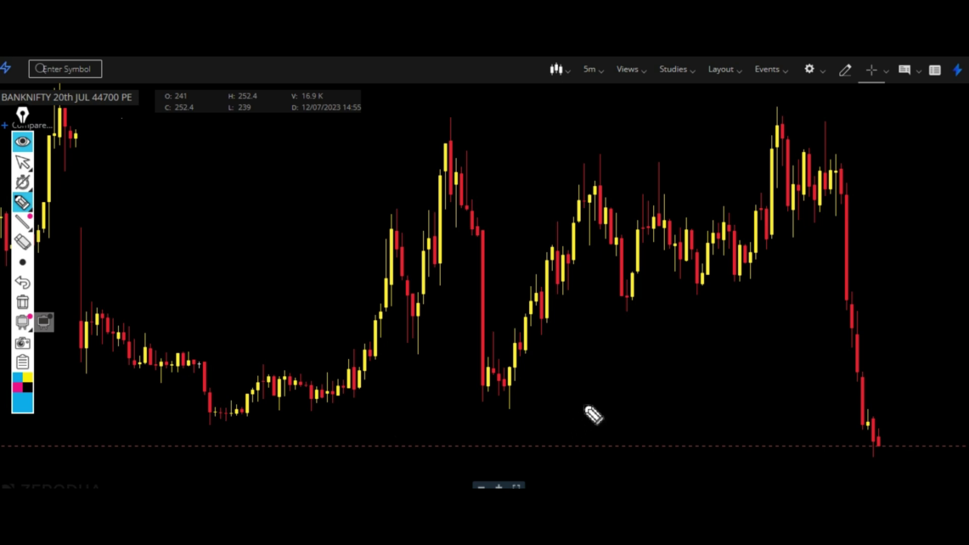
drag(467, 388, 589, 390)
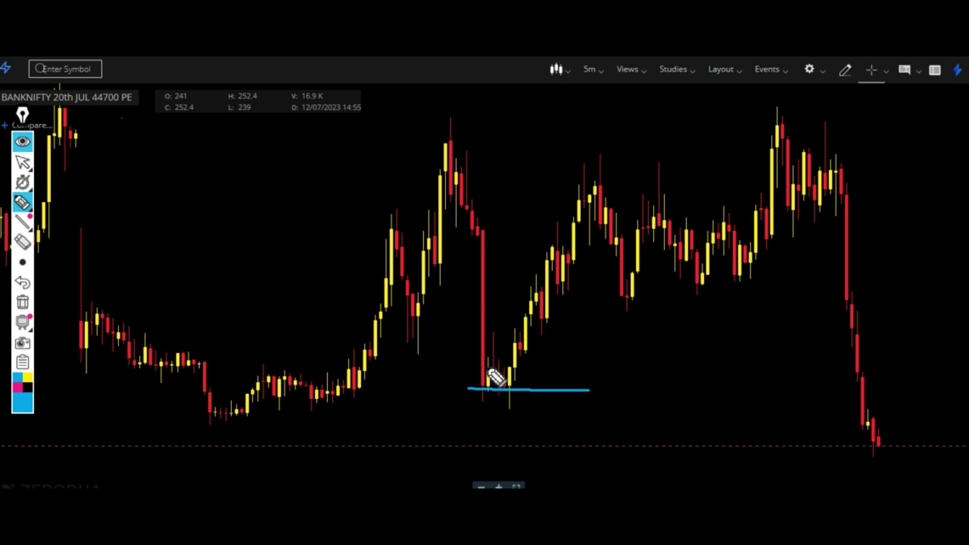
mouse_move(500, 369)
mouse_down()
mouse_move(503, 395)
mouse_move(513, 379)
mouse_move(513, 395)
mouse_up()
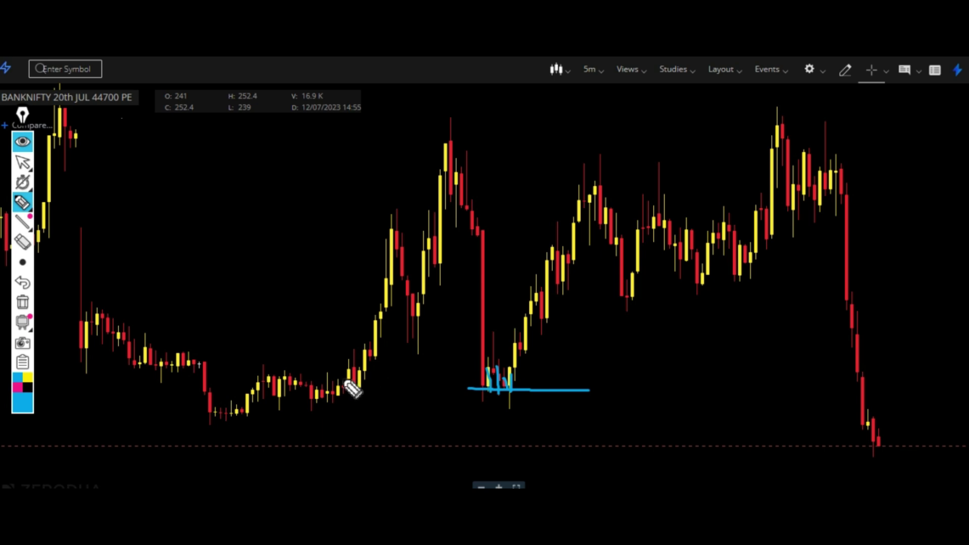
mouse_move(552, 411)
mouse_down()
mouse_move(546, 430)
mouse_move(585, 426)
mouse_move(605, 436)
mouse_move(584, 423)
mouse_up()
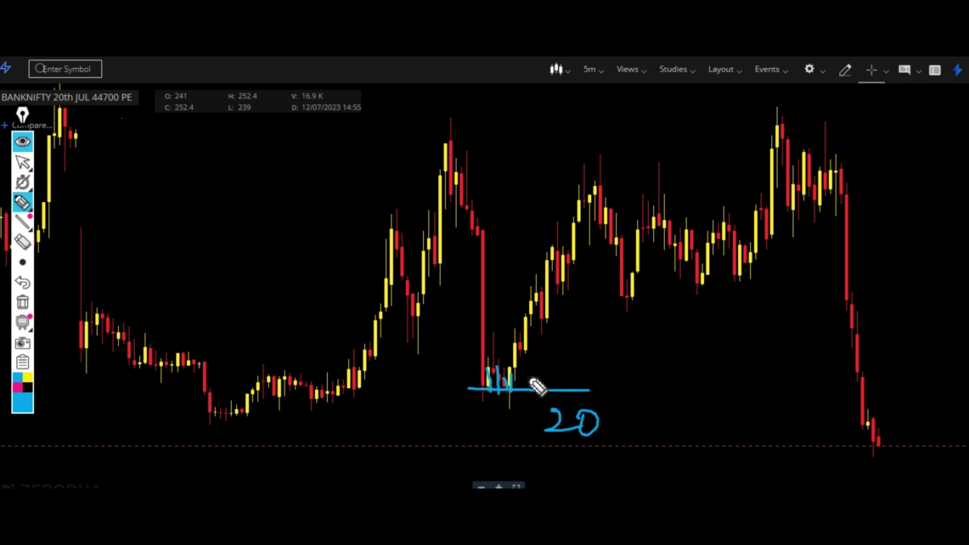
click(22, 262)
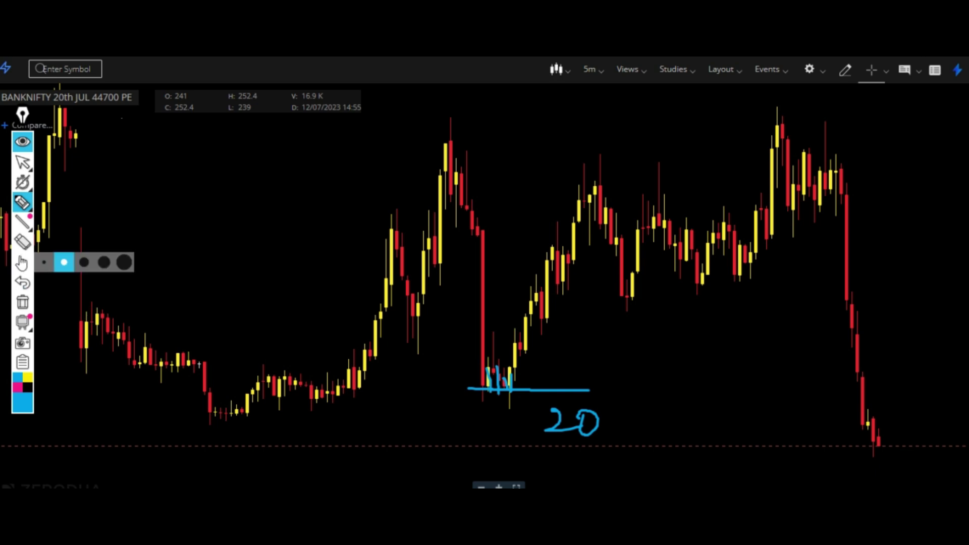
click(22, 302)
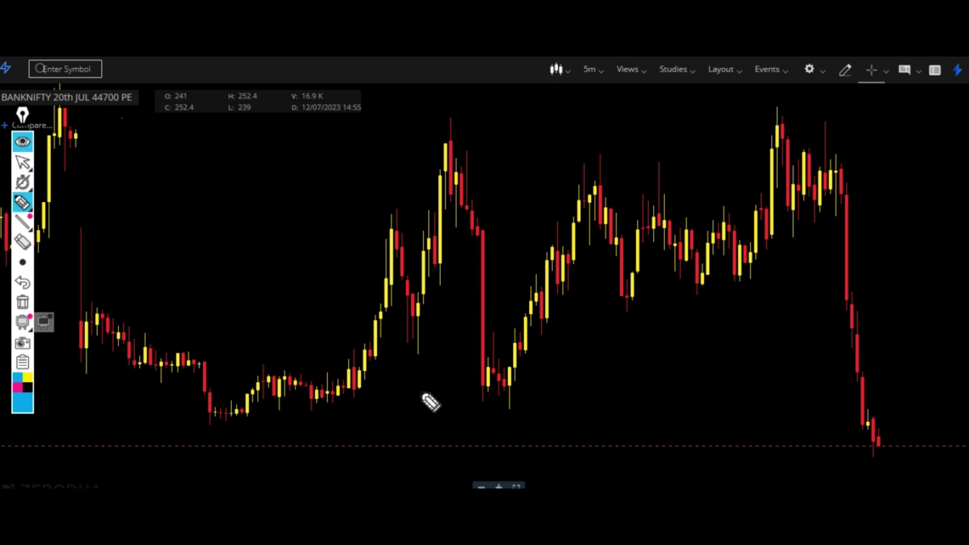
click(442, 391)
drag(442, 391, 600, 392)
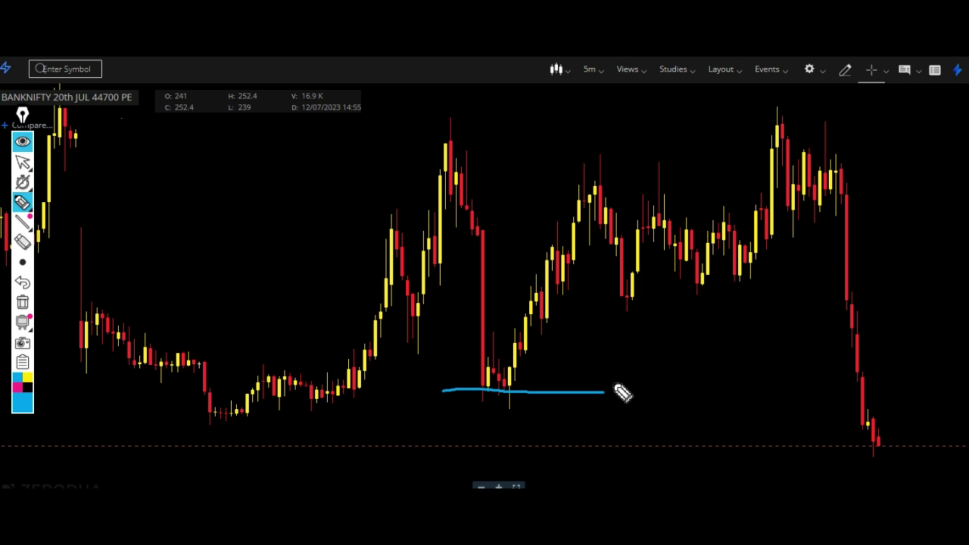
mouse_move(519, 403)
mouse_down()
mouse_move(538, 446)
mouse_move(541, 427)
mouse_up()
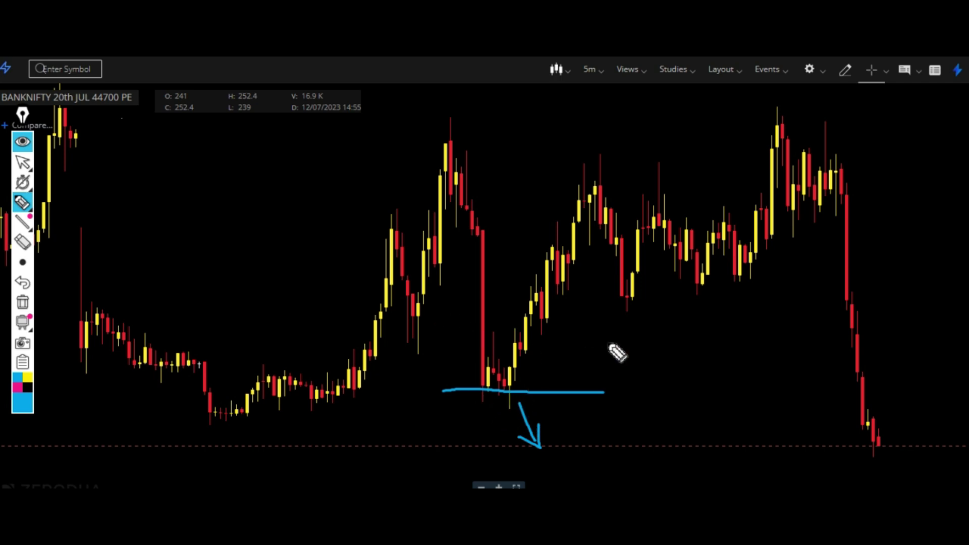
mouse_move(651, 391)
mouse_down()
mouse_move(661, 370)
mouse_move(693, 380)
mouse_move(704, 344)
mouse_up()
drag(679, 361, 709, 360)
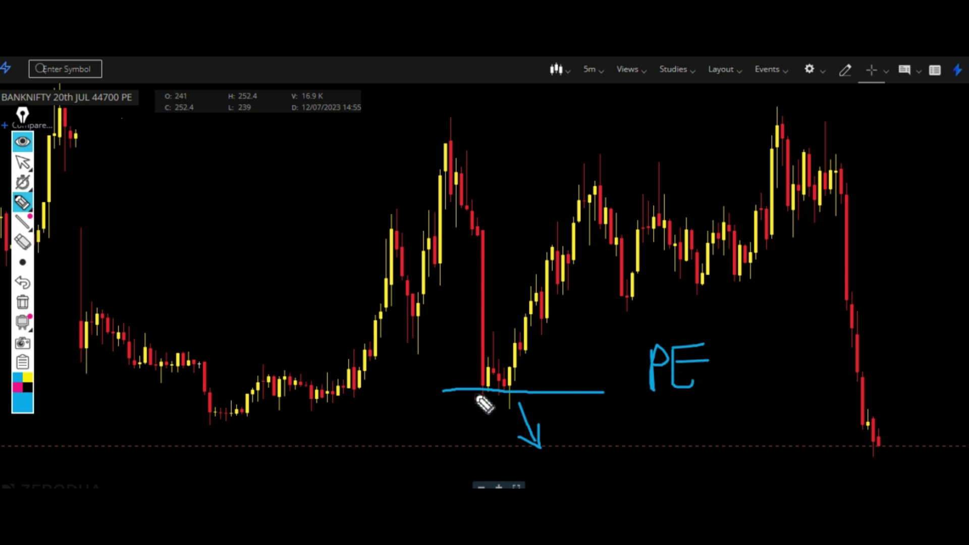
mouse_move(527, 392)
mouse_down()
mouse_move(501, 385)
mouse_move(551, 404)
mouse_move(484, 376)
mouse_move(519, 412)
mouse_up()
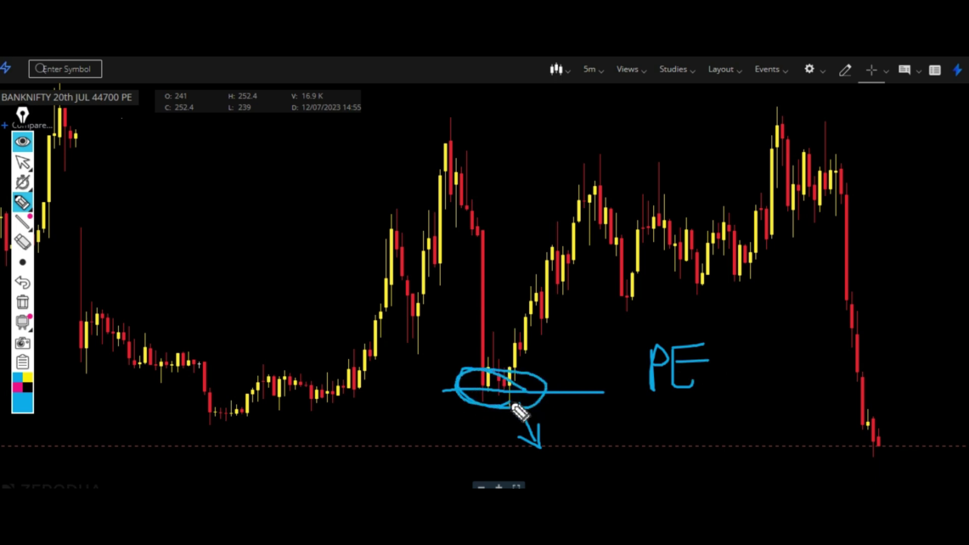
click(23, 302)
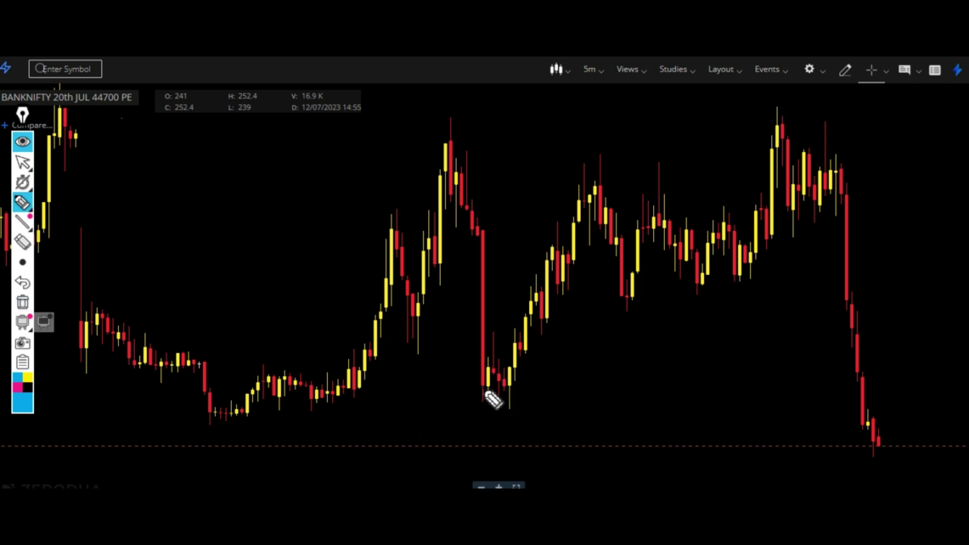
Step: Draw a support line with a vertical tick under the lows, then clear it
drag(473, 389, 630, 391)
drag(506, 361, 512, 425)
click(24, 304)
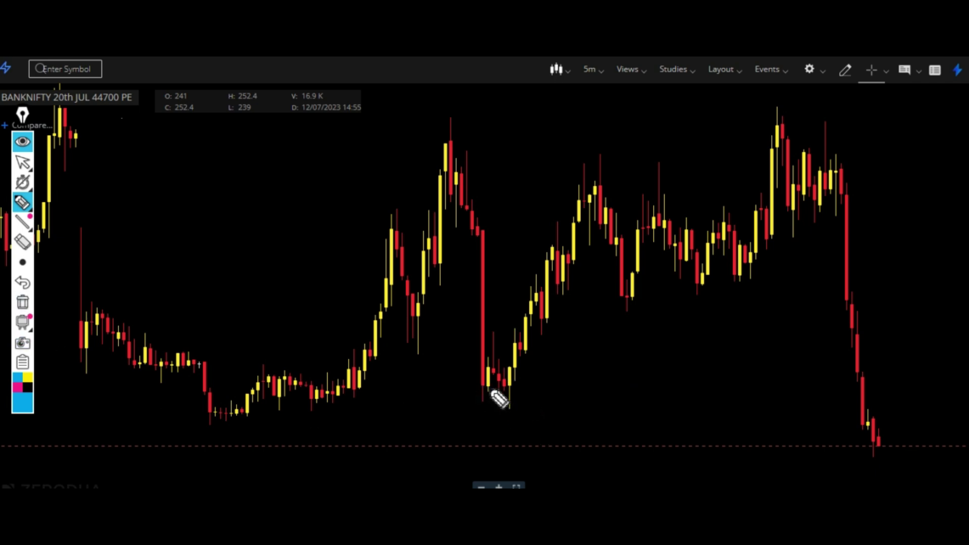
Step: Redraw support lines under the lows and a rising trend stroke up to the swing high
drag(463, 392, 598, 394)
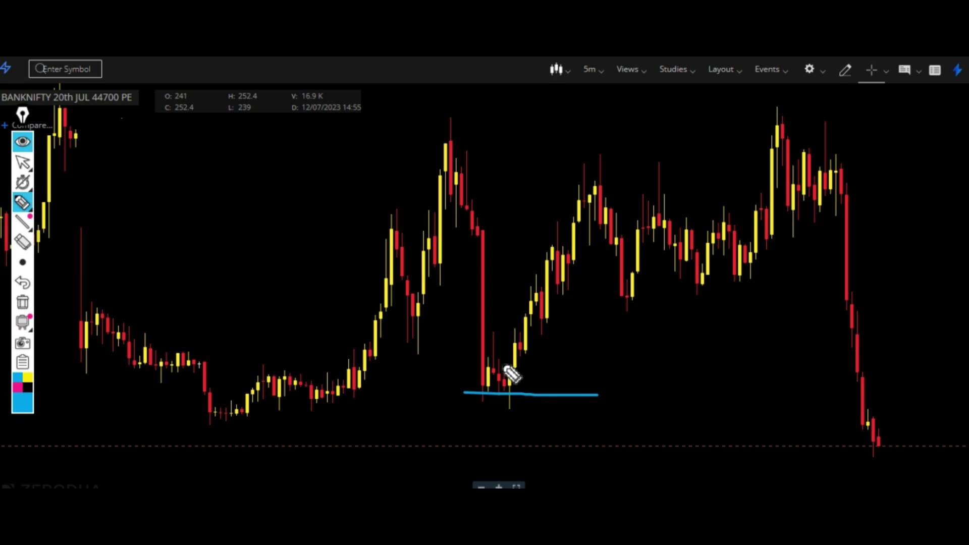
mouse_move(502, 363)
mouse_down()
mouse_move(562, 367)
mouse_move(548, 283)
mouse_up()
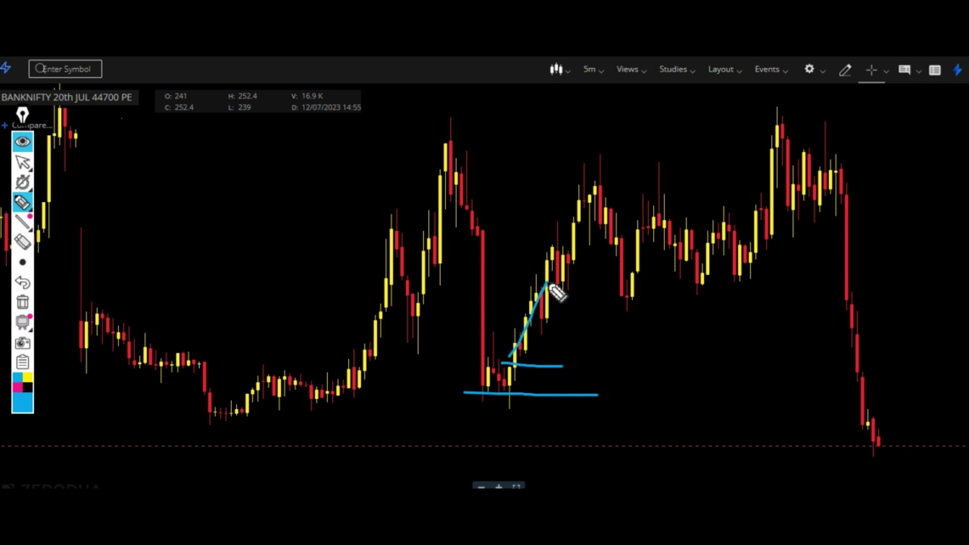
mouse_move(498, 412)
mouse_down()
mouse_move(585, 419)
mouse_move(568, 434)
mouse_move(610, 439)
mouse_up()
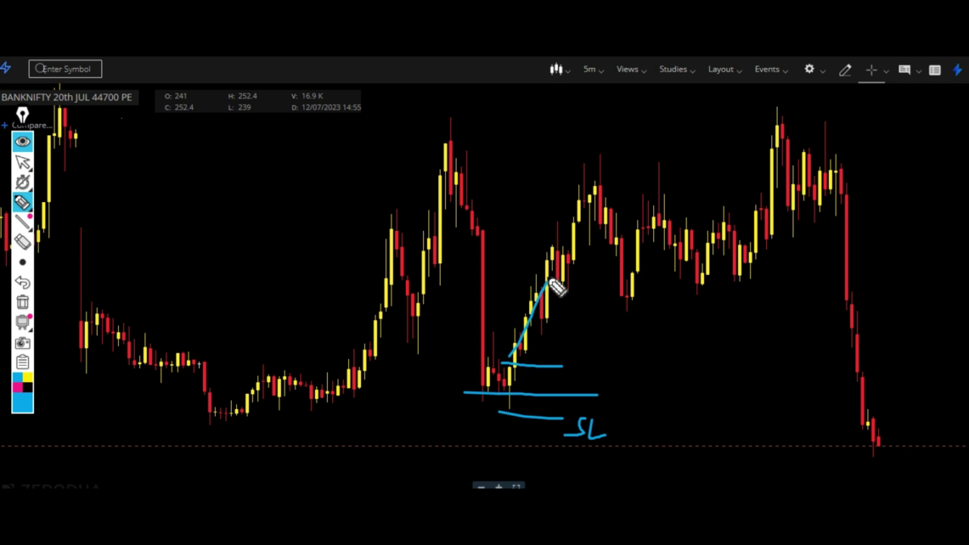
mouse_move(547, 285)
mouse_down()
mouse_move(594, 184)
mouse_move(625, 297)
mouse_up()
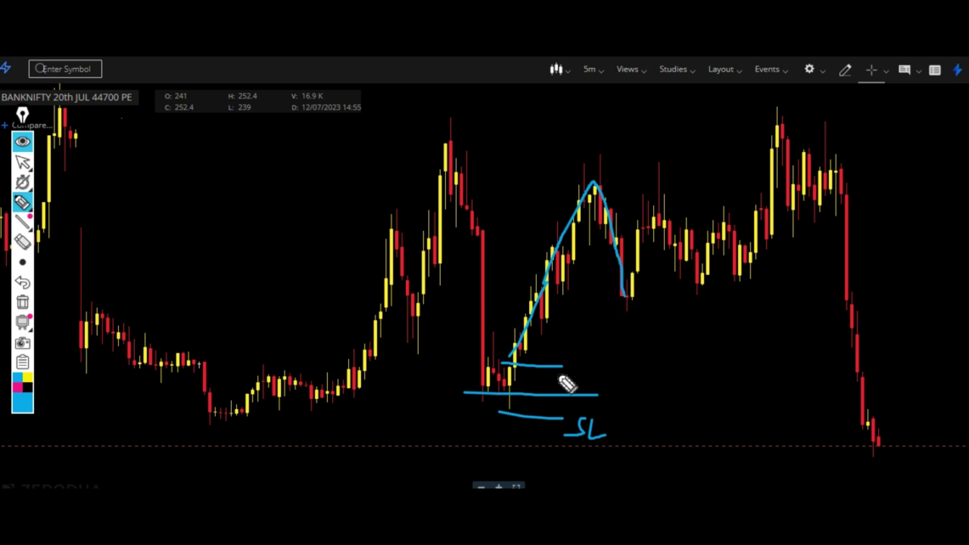
drag(473, 395, 925, 388)
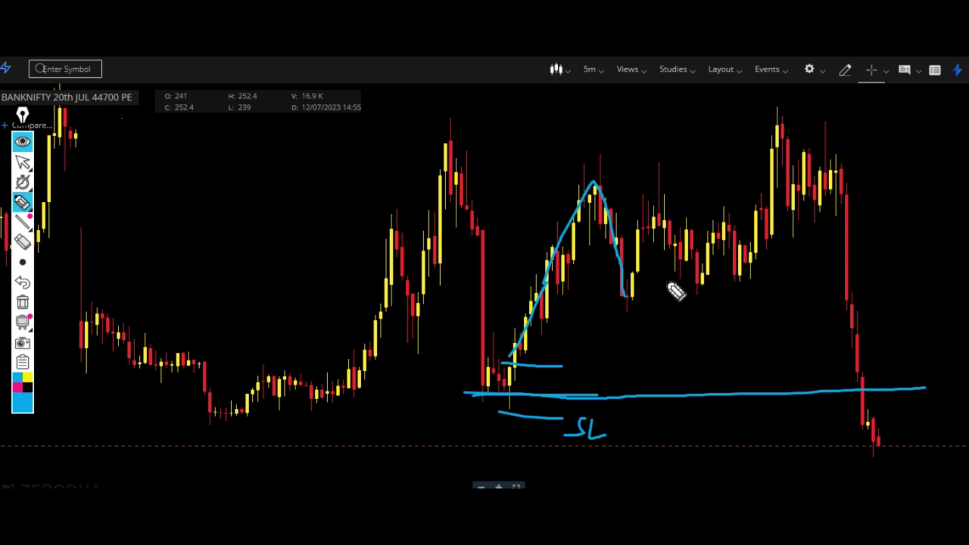
Step: Sketch a check-mark path, erase everything, and draw one arc over the rally
mouse_move(617, 381)
mouse_down()
mouse_move(625, 387)
mouse_move(678, 312)
mouse_move(690, 255)
mouse_move(717, 281)
mouse_move(728, 271)
mouse_up()
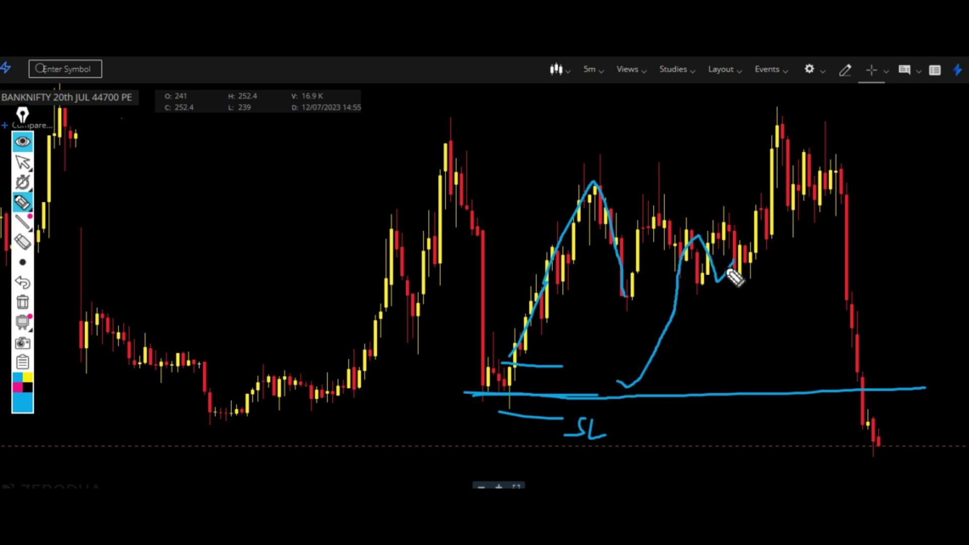
click(22, 302)
mouse_move(513, 376)
mouse_down()
mouse_move(544, 252)
mouse_move(590, 183)
mouse_move(620, 317)
mouse_up()
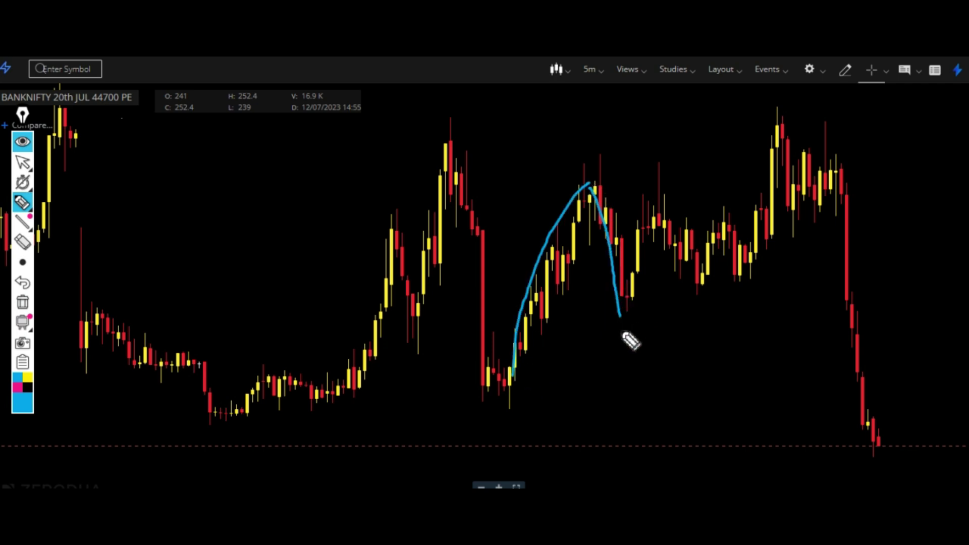
Step: Write a label under the first arc, add a second arch, a line and a handwritten PE label
mouse_move(613, 344)
mouse_down()
mouse_move(632, 354)
mouse_move(639, 326)
mouse_move(644, 342)
mouse_up()
mouse_move(622, 296)
mouse_down()
mouse_move(664, 189)
mouse_move(699, 262)
mouse_move(704, 312)
mouse_move(761, 303)
mouse_up()
drag(701, 298, 704, 371)
mouse_move(702, 328)
mouse_down()
mouse_move(701, 343)
mouse_move(720, 352)
mouse_move(737, 341)
mouse_move(741, 357)
mouse_up()
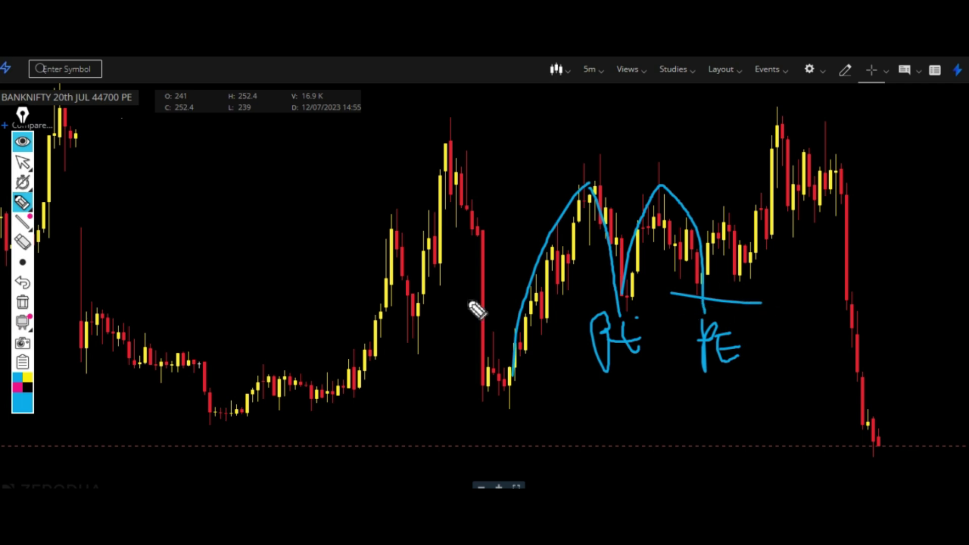
Step: Hide the annotations, pan the chart left to earlier candles, and show them again
click(23, 144)
scroll(696, 134, left, 5)
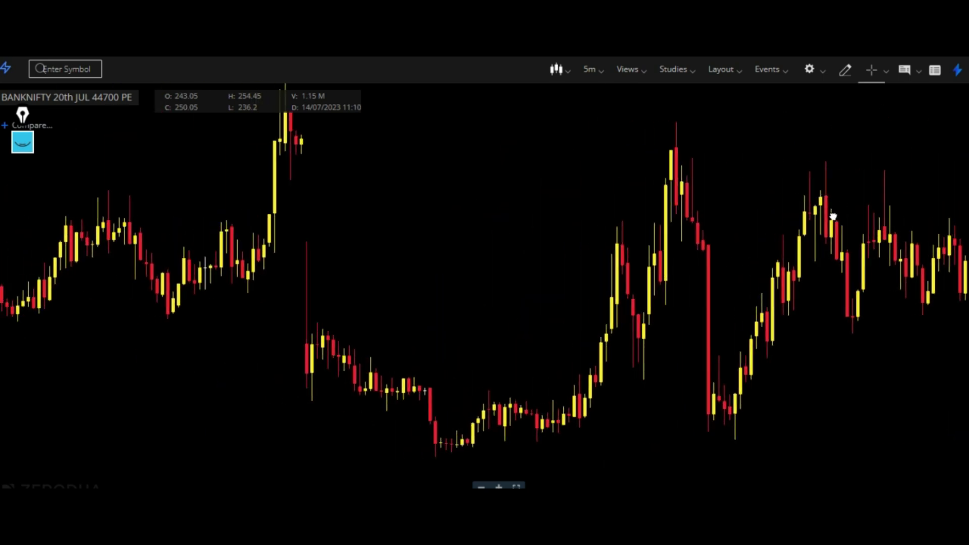
click(23, 145)
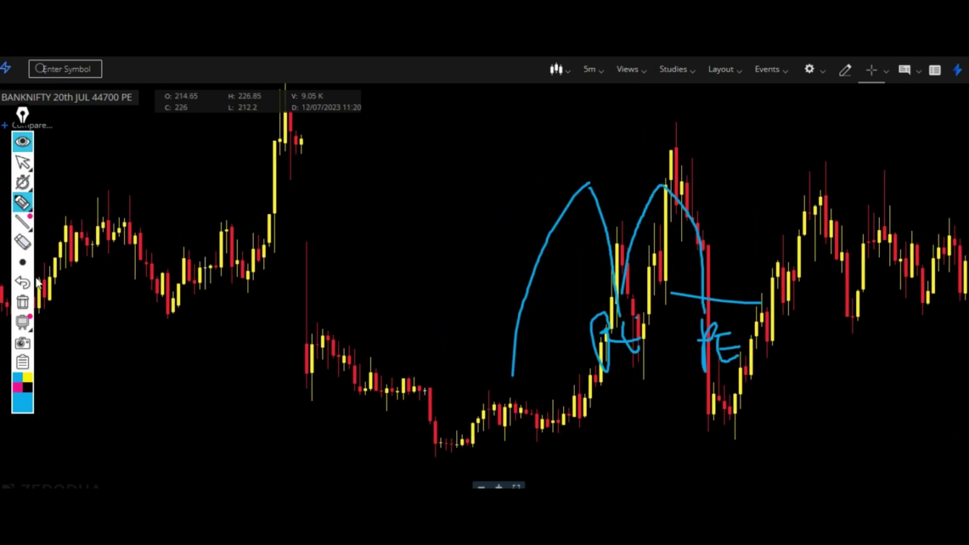
Step: Erase old annotations, then draw two lines along the consolidation top and a stroke below it
click(23, 302)
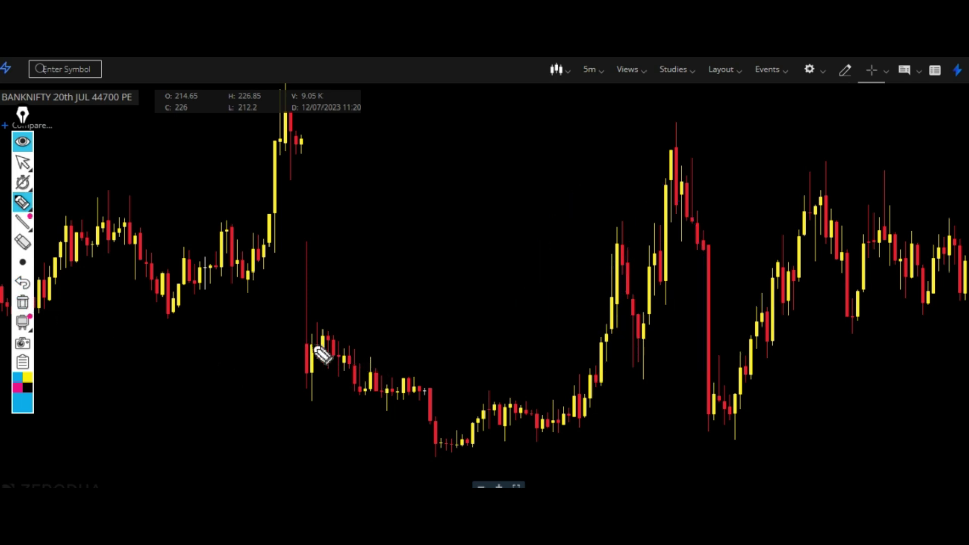
drag(303, 350, 461, 353)
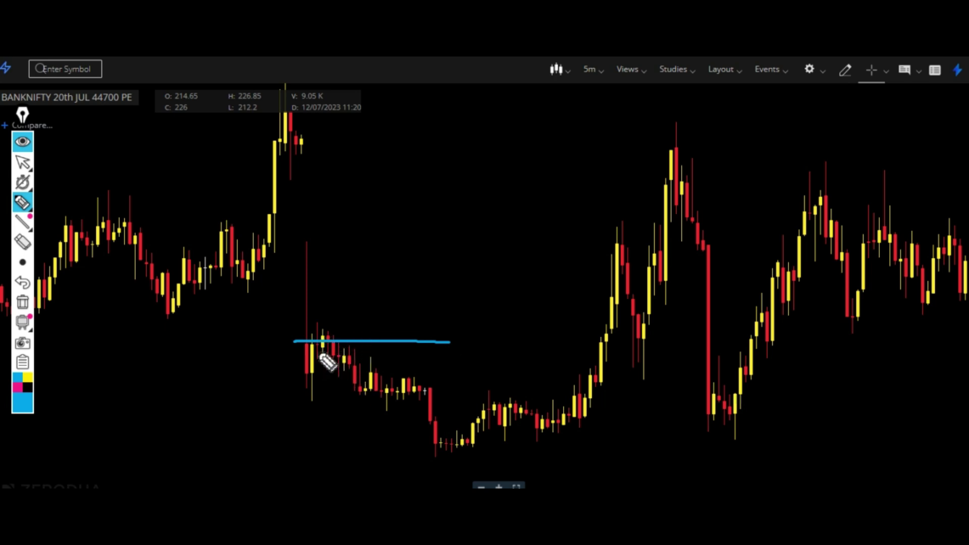
drag(283, 348, 475, 354)
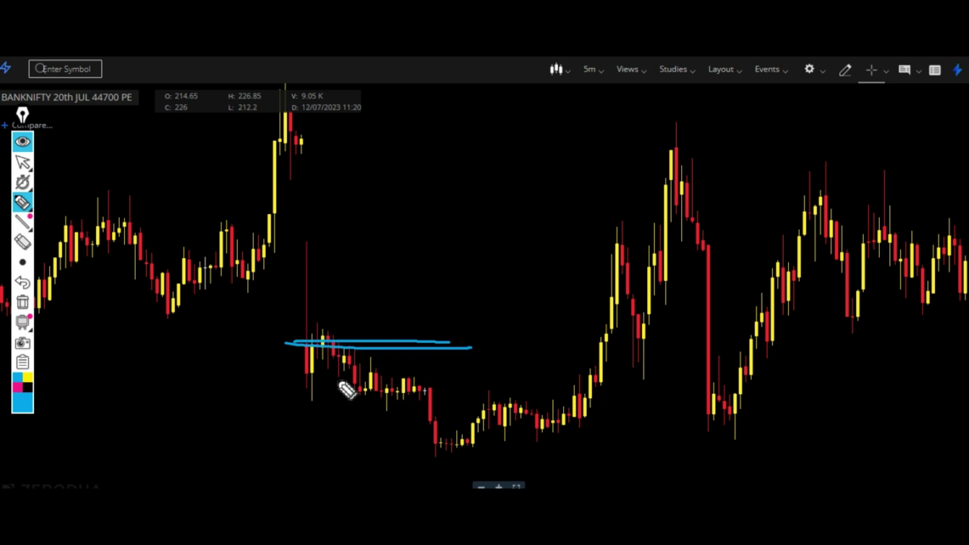
mouse_move(329, 378)
mouse_down()
mouse_move(355, 381)
mouse_move(364, 367)
mouse_move(355, 331)
mouse_move(377, 369)
mouse_move(445, 442)
mouse_up()
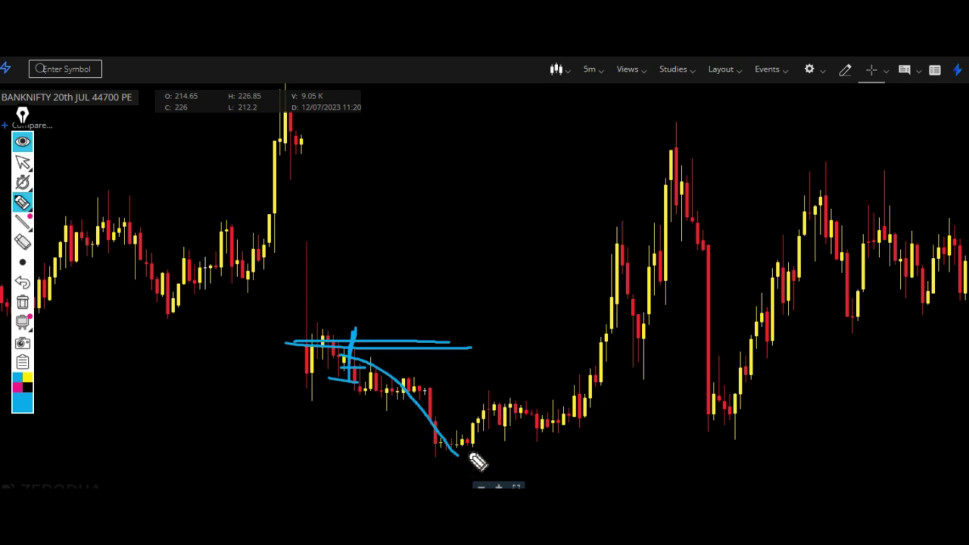
Step: Clear old markings, draw a bottom support line, and circle the reversal candles with a line above
click(22, 302)
drag(430, 447, 570, 449)
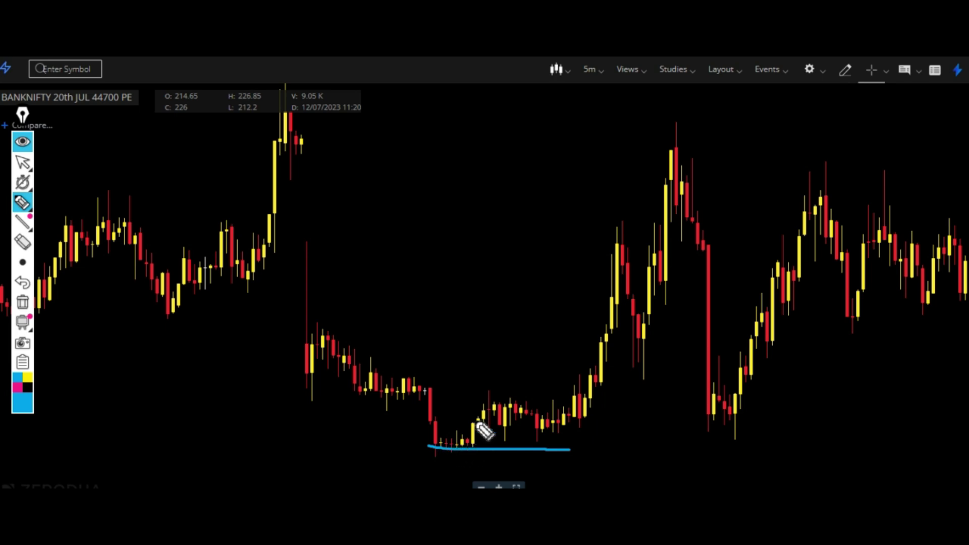
mouse_move(469, 419)
mouse_down()
mouse_move(476, 453)
mouse_move(478, 420)
mouse_up()
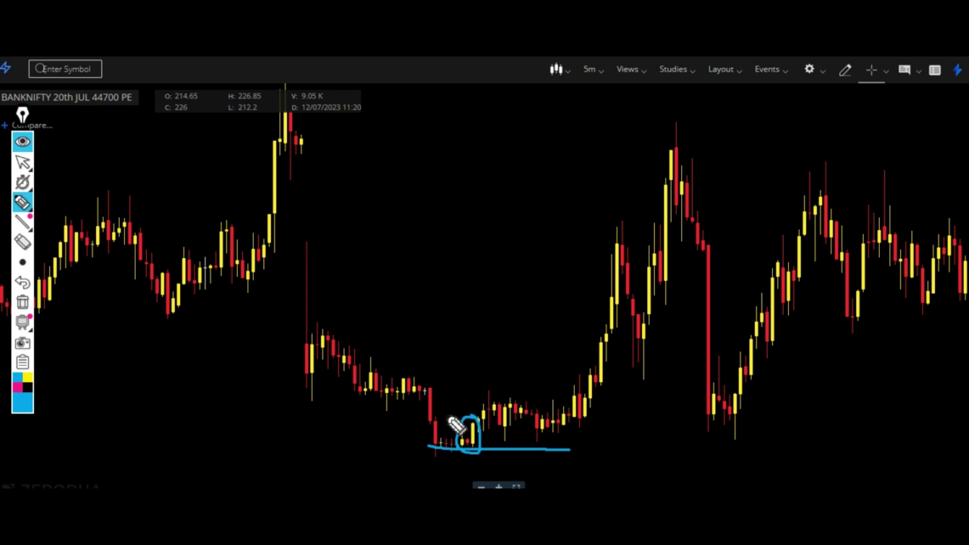
drag(444, 426, 519, 426)
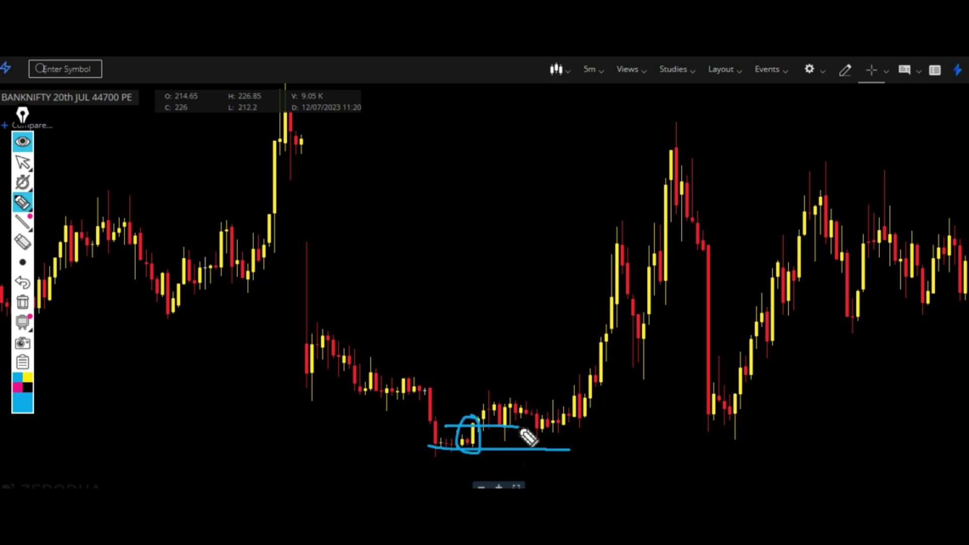
Step: Add a hook mark under the circle, trace the rally up from the base, and hide the drawings
mouse_move(471, 460)
mouse_down()
mouse_move(463, 473)
mouse_move(434, 475)
mouse_move(507, 476)
mouse_up()
mouse_move(497, 416)
mouse_down()
mouse_move(573, 428)
mouse_move(630, 222)
mouse_up()
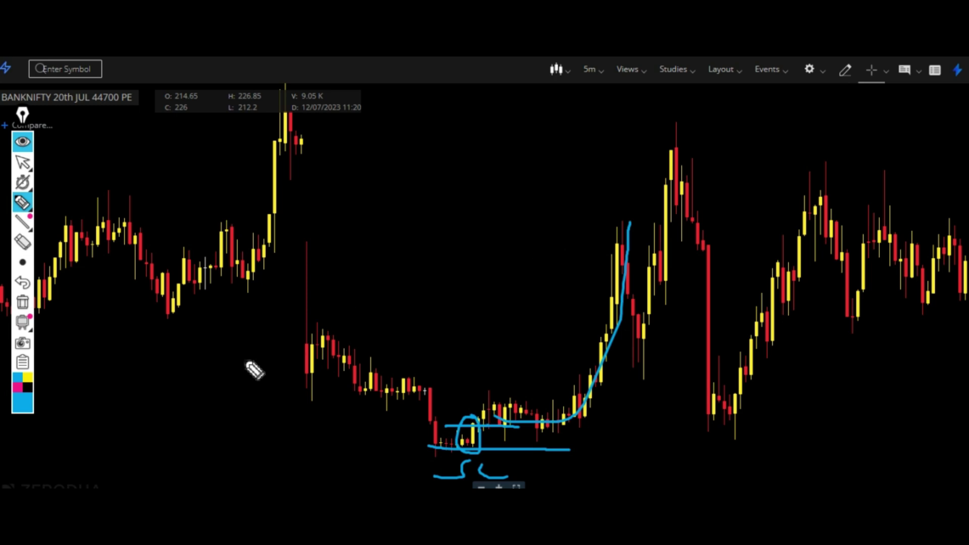
click(23, 143)
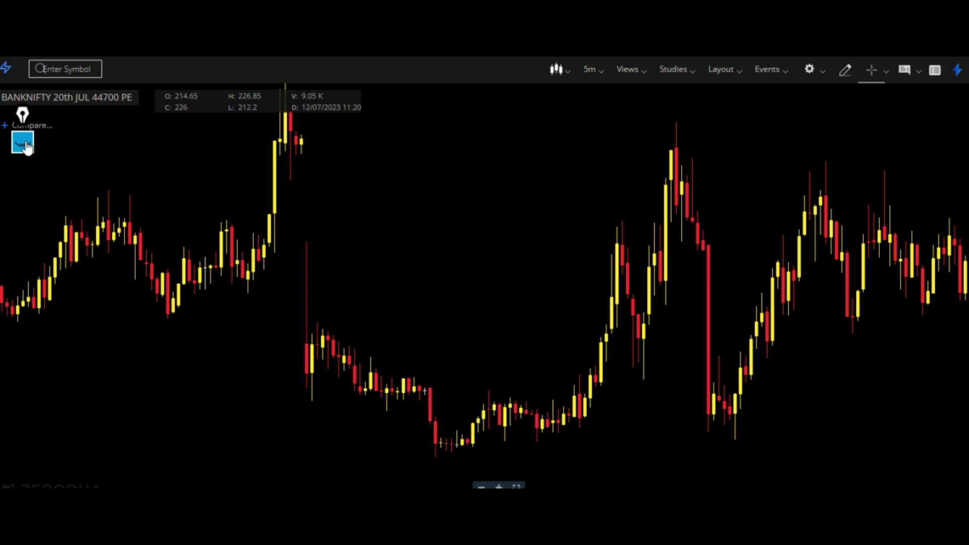